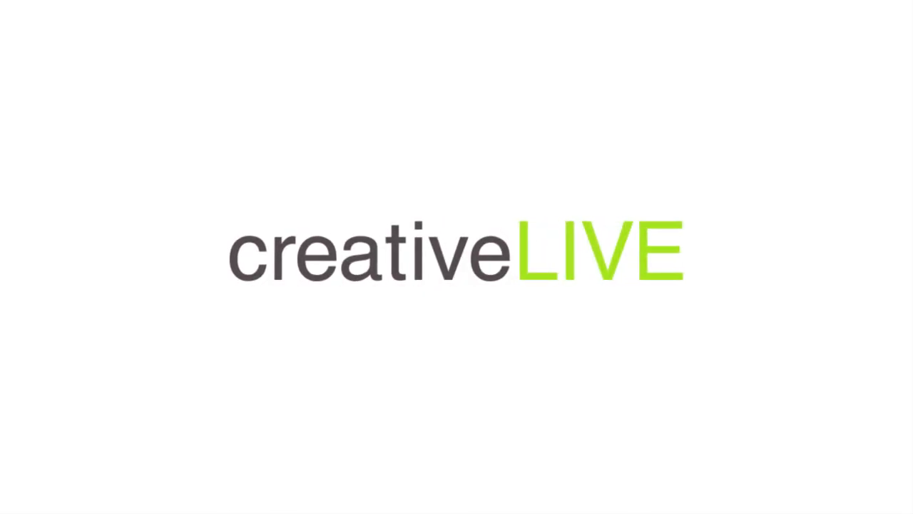
Close all open documents and open 'd-high pass mid with multiple layers.psd' from Mini Bridge.
key("super+w")
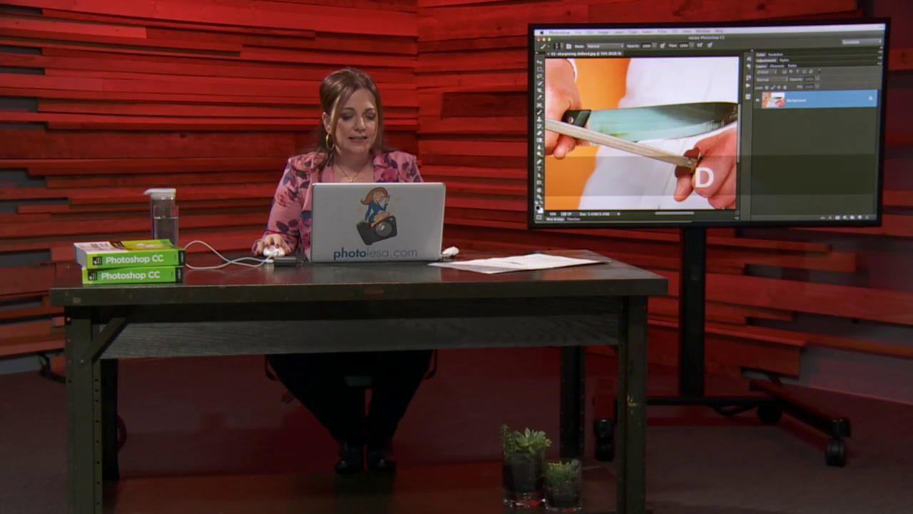
key("super+w")
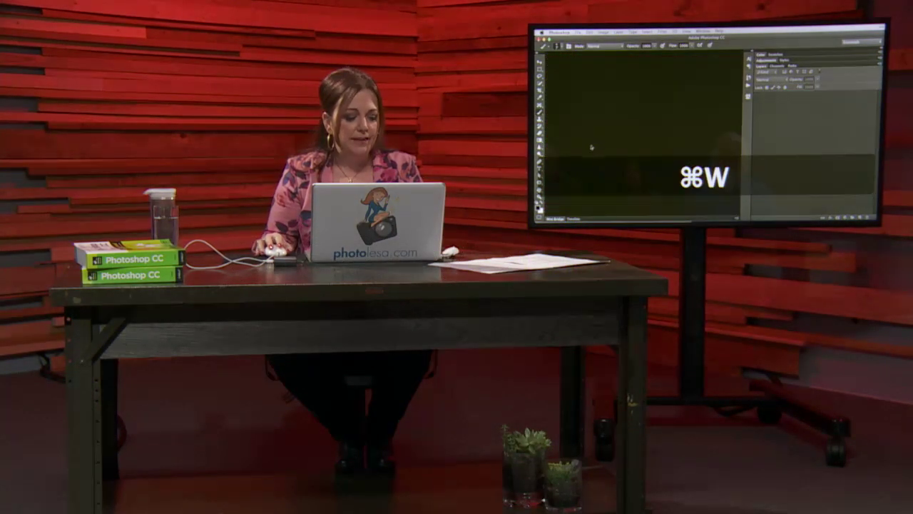
left_click(555, 217)
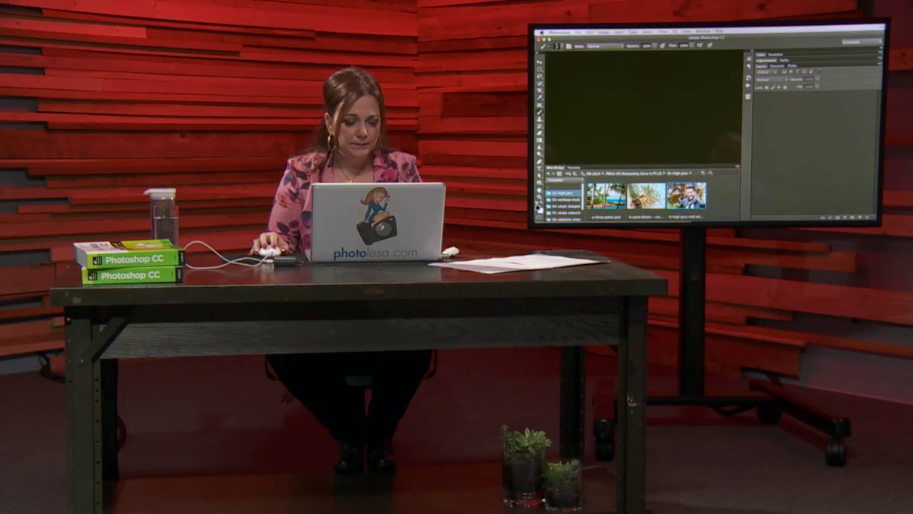
double_click(385, 451)
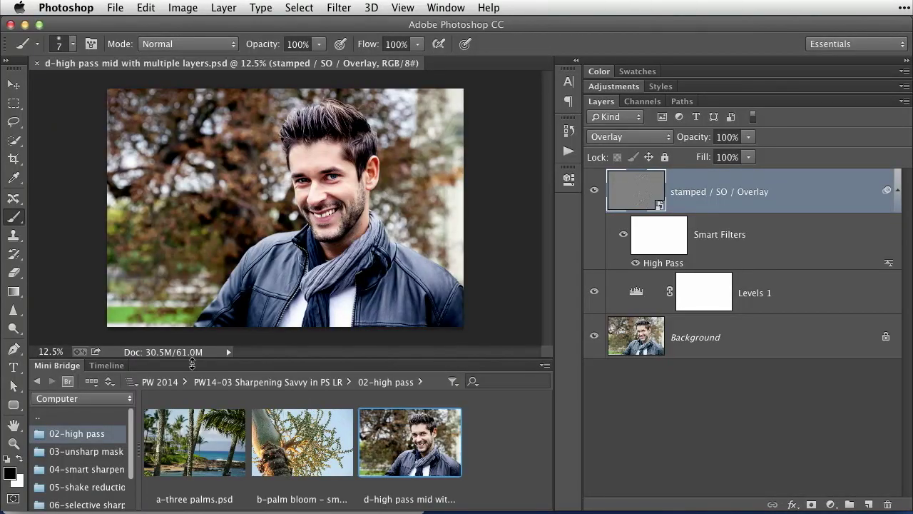
Zoom in, delete the stamped High Pass Overlay layer, and select both Levels 1 and Background.
double_click(57, 365)
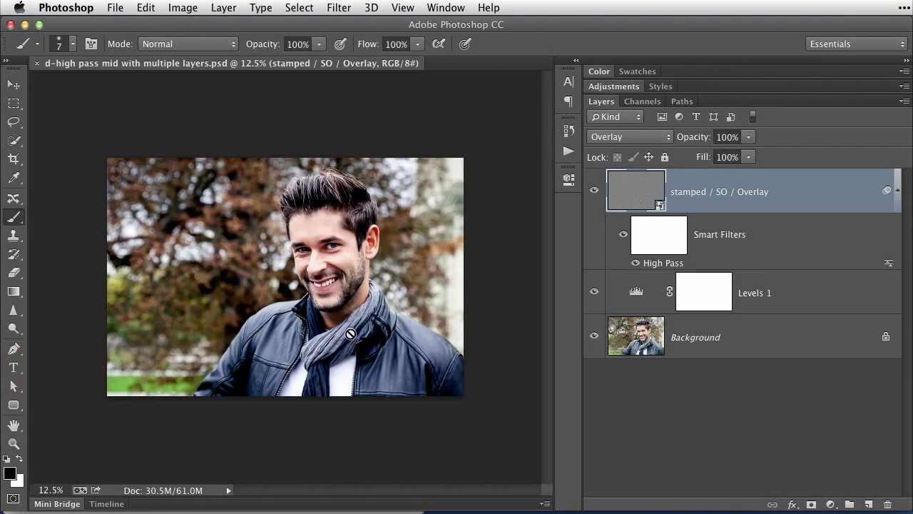
key("super+equal")
key("super+equal")
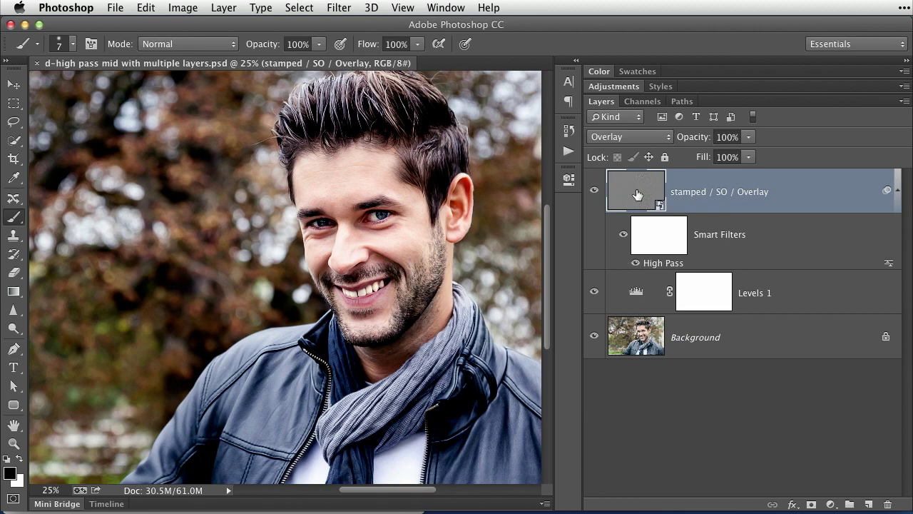
key("BackSpace")
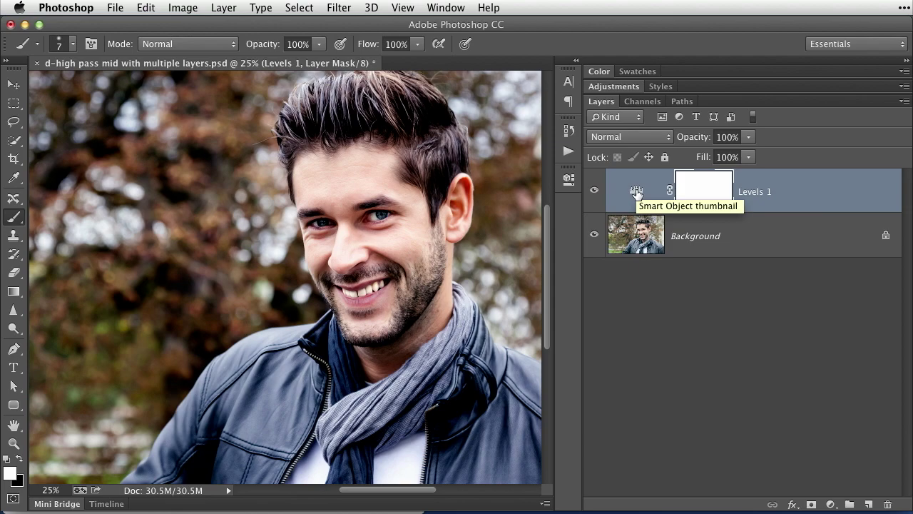
left_click(840, 240, "shift")
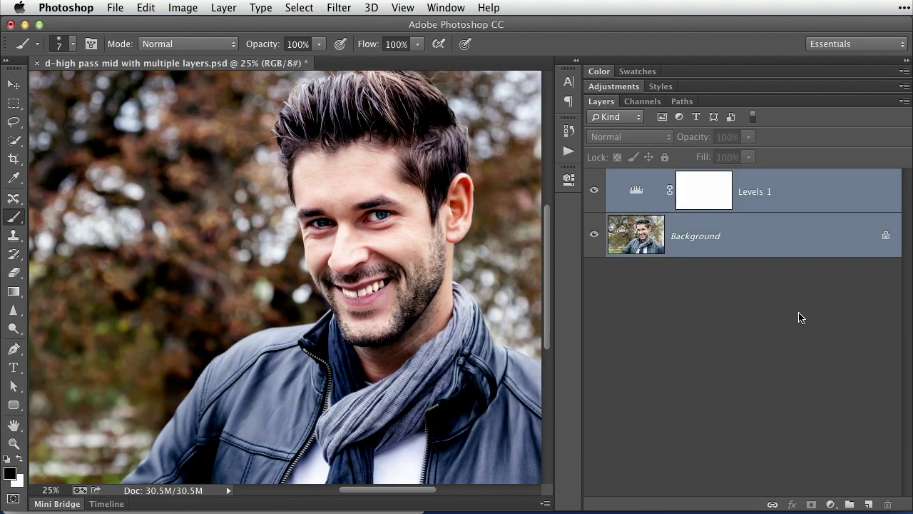
Convert Levels 1 and Background into one smart object, then bring up the High Pass filter.
left_click(341, 9)
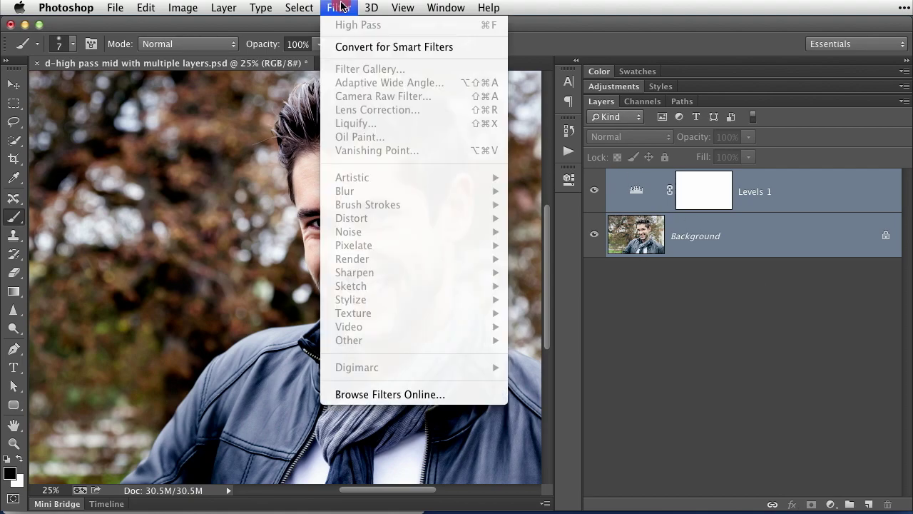
left_click(348, 47)
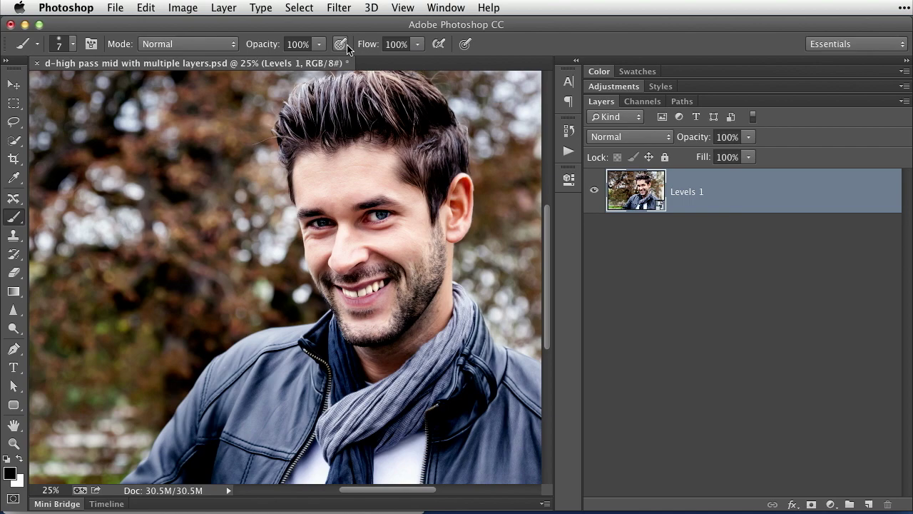
left_click(332, 7)
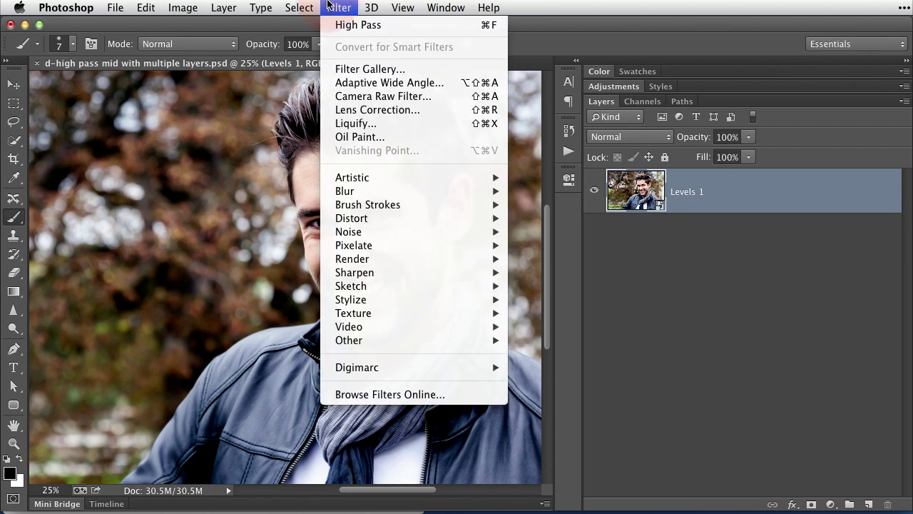
mouse_move(364, 342)
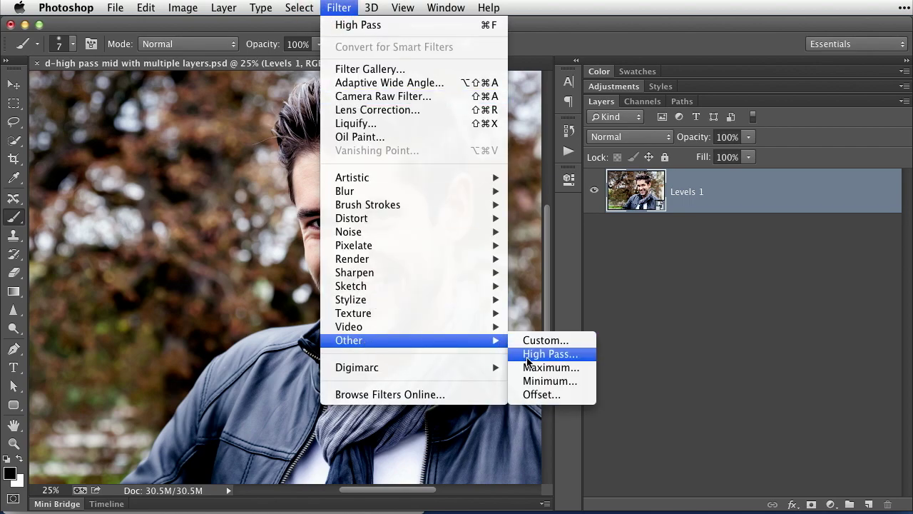
left_click(527, 355)
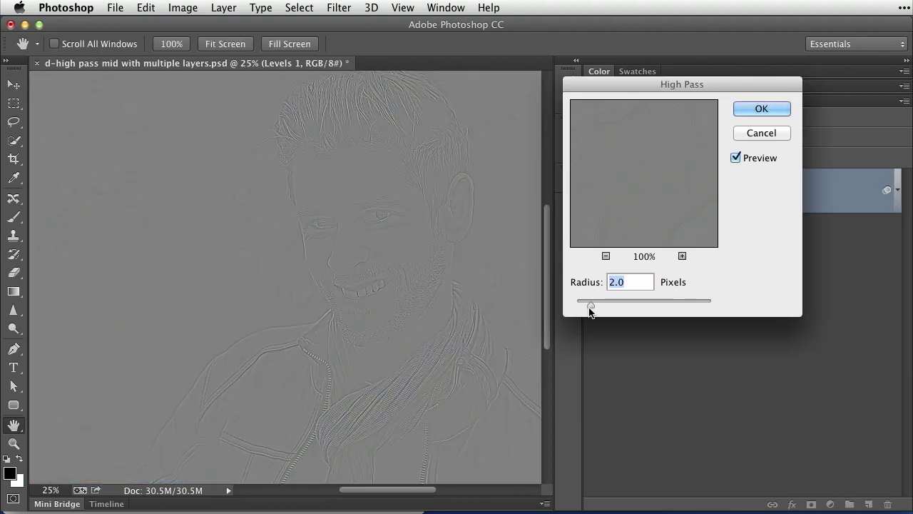
Zoom to 100% on the mouth and apply High Pass with a 1.2-pixel radius.
left_click(590, 306)
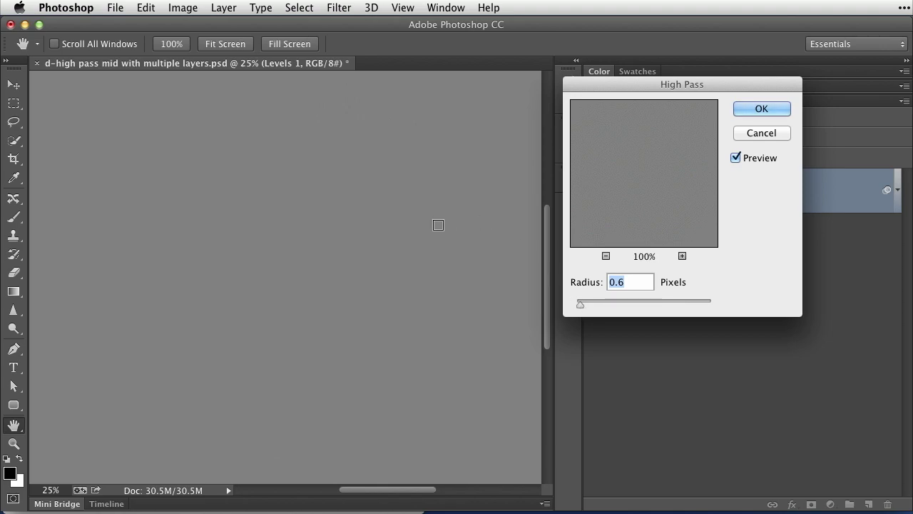
key("super+equal")
key("super+equal")
key("super+equal")
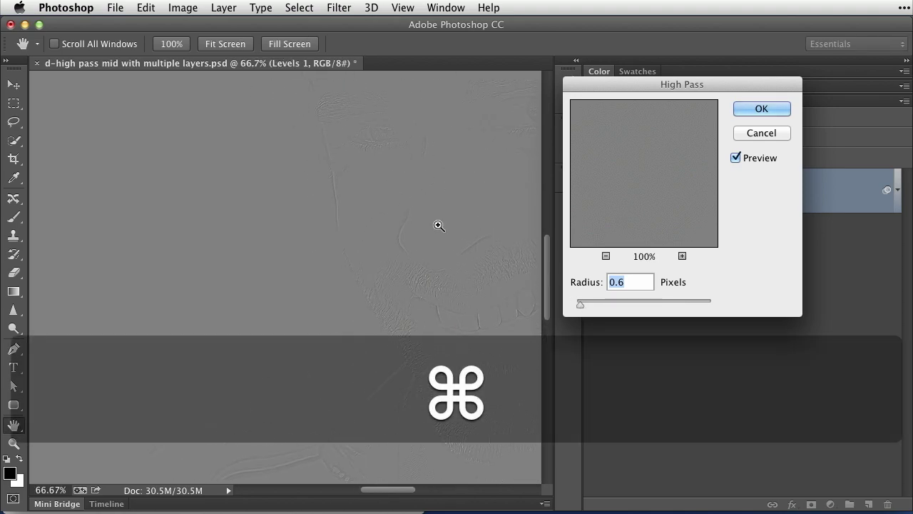
key("super+equal")
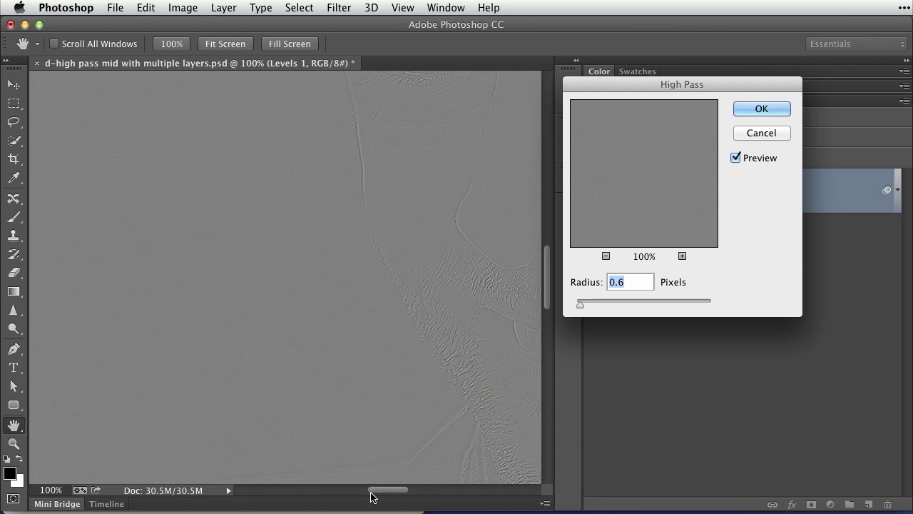
left_click_drag(375, 491, 401, 489)
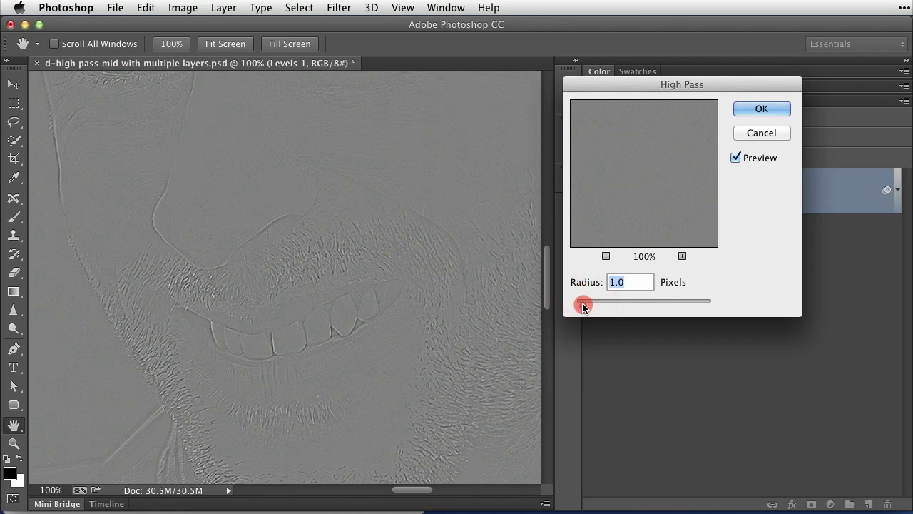
left_click_drag(580, 303, 601, 302)
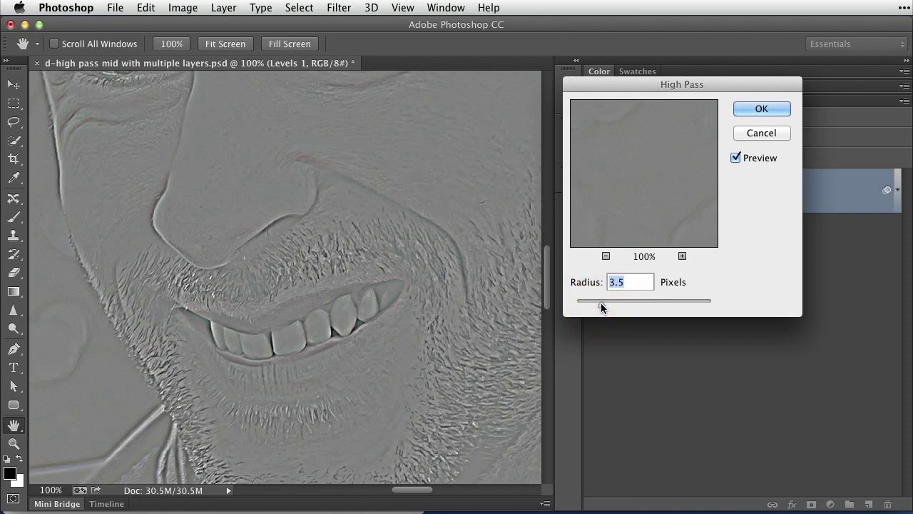
left_click_drag(601, 302, 585, 306)
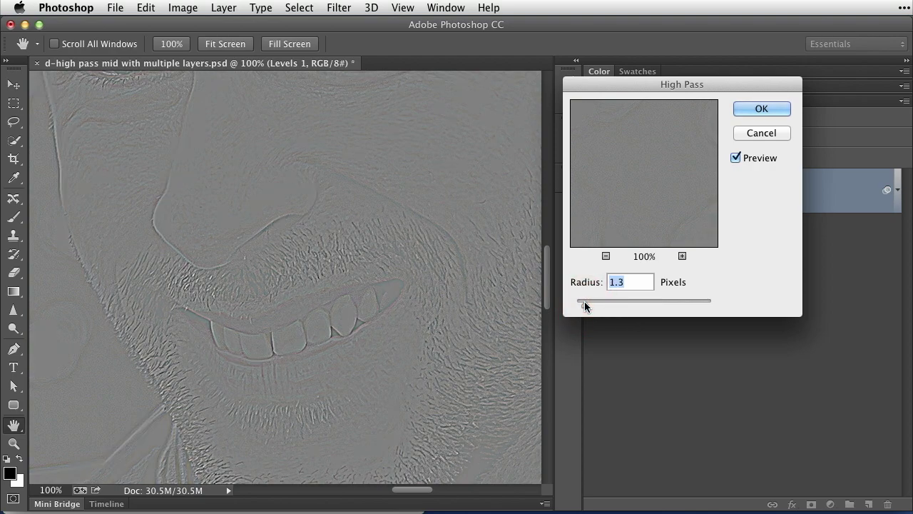
left_click_drag(584, 305, 583, 305)
left_click(742, 107)
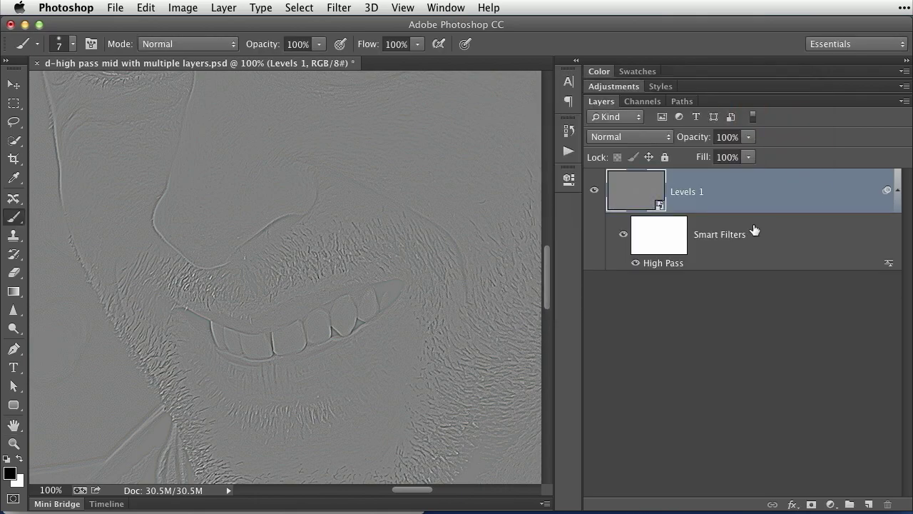
Set the High Pass smart filter's blending to Overlay, then undo back to before the smart filter.
double_click(888, 263)
left_click(610, 149)
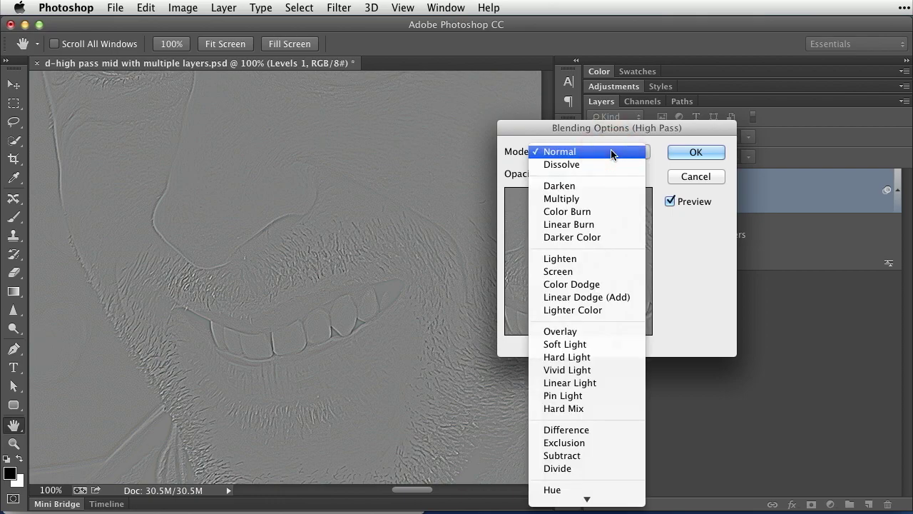
left_click(598, 328)
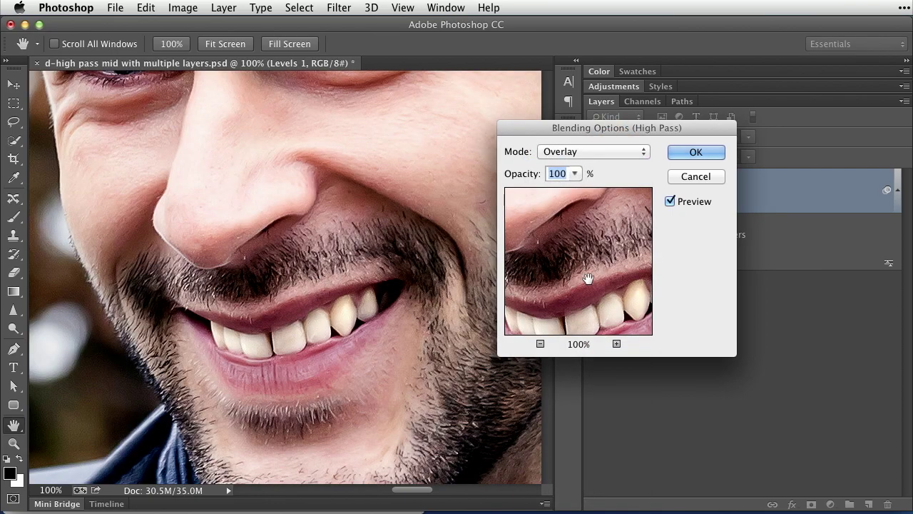
left_click(690, 151)
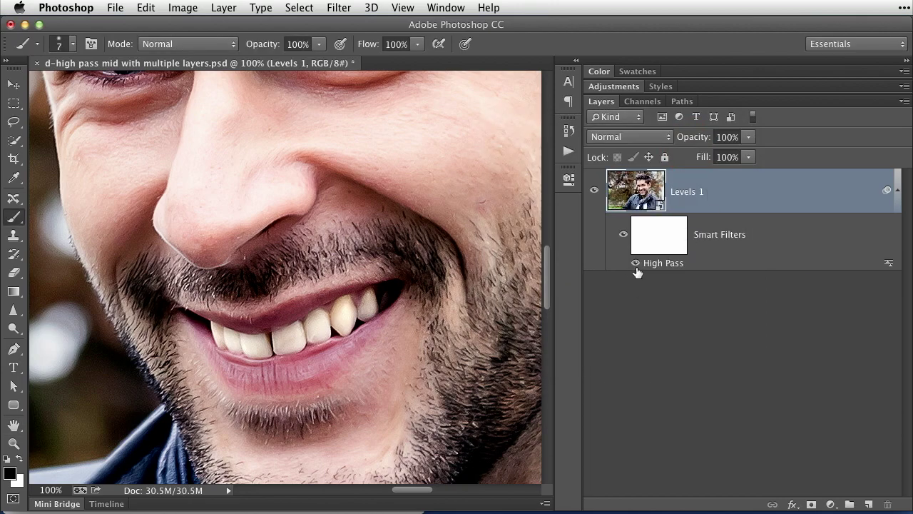
key("alt+super+z")
key("alt+super+z")
key("alt+super+z")
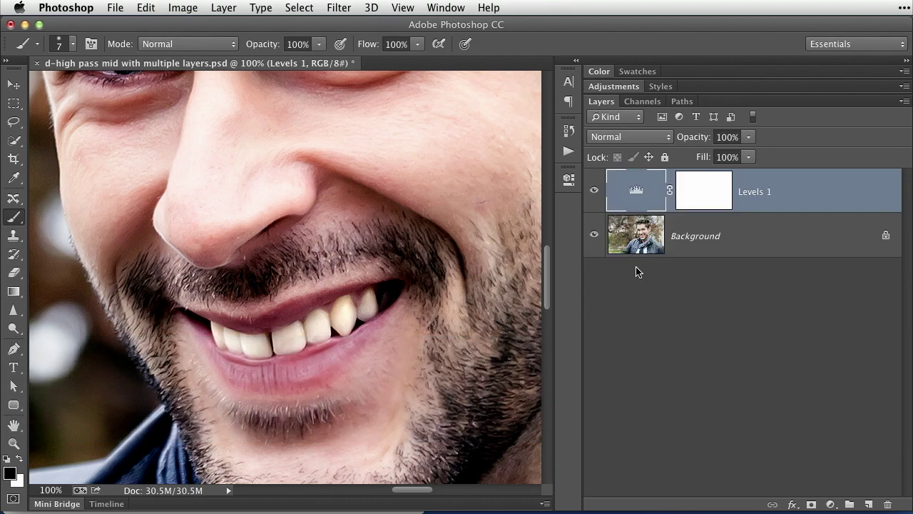
Try stamping with Opt+Shift+Cmd+E, delete it, then Option-Merge Visible into a new Layer 1.
key("super+minus")
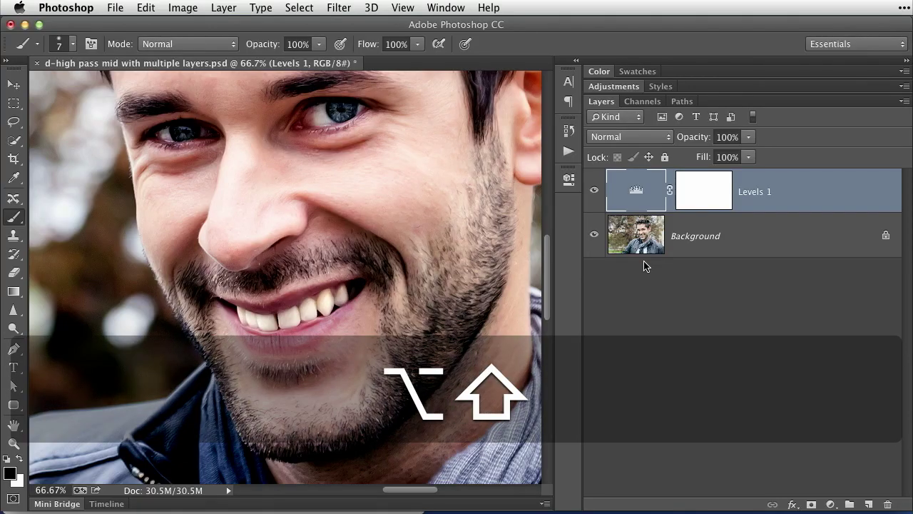
key("super+alt+shift+e")
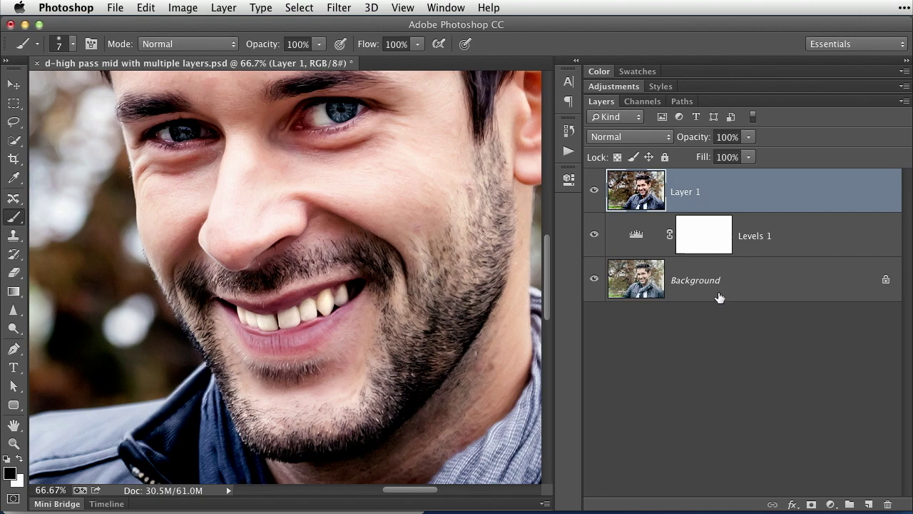
key("BackSpace")
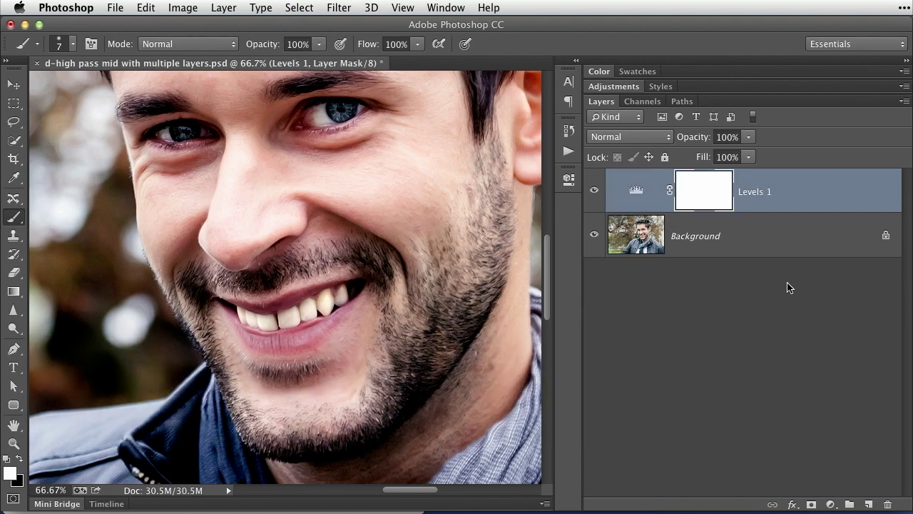
key("alt")
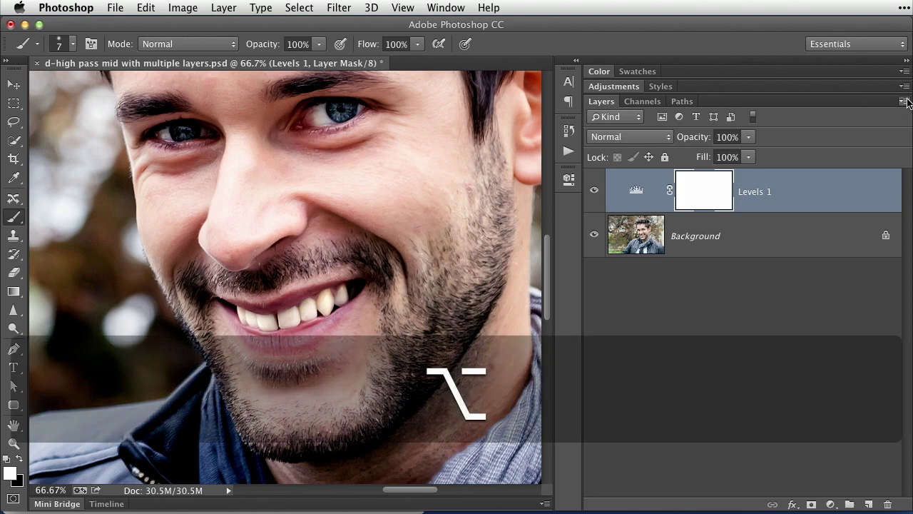
left_click(904, 102, "alt")
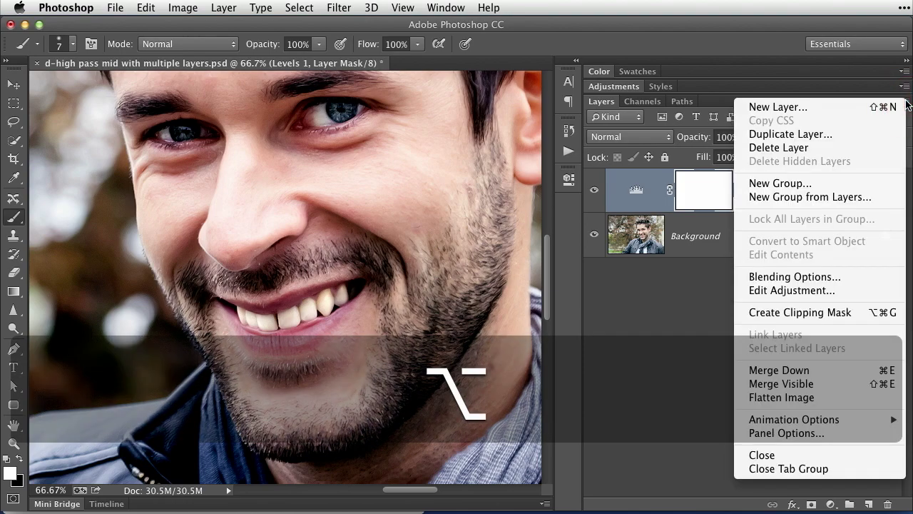
left_click(820, 384, "alt")
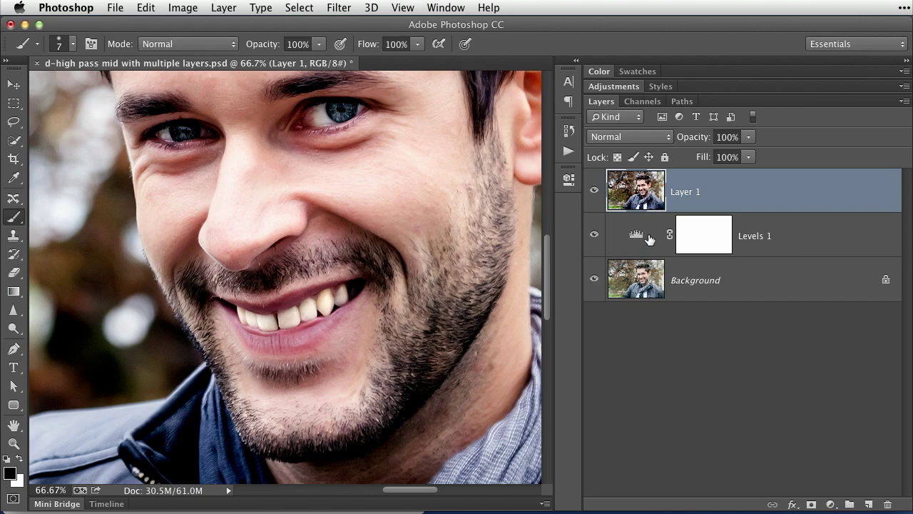
Rename Layer 1 to 'sharpening'.
double_click(687, 192)
type("sharpening")
key("Return")
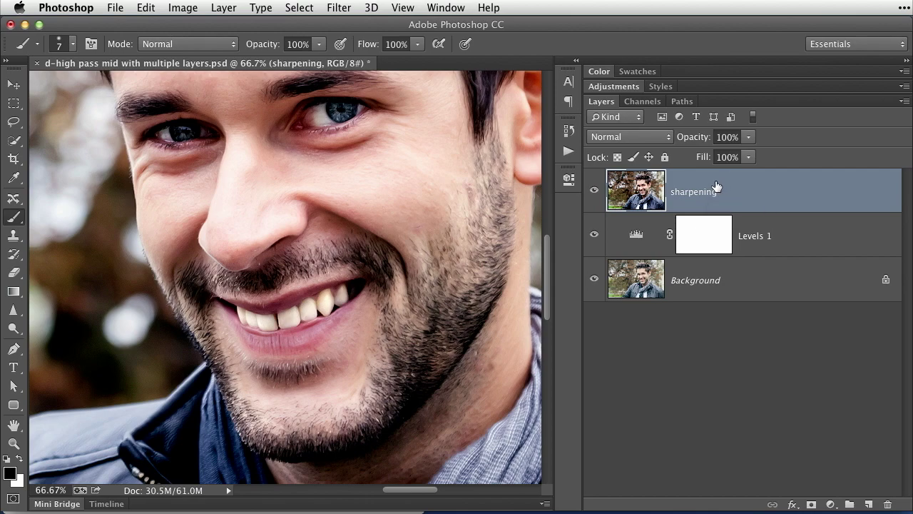
Run High Pass on the sharpening layer, raising the radius from 1.2 to 1.8 pixels.
left_click(339, 8)
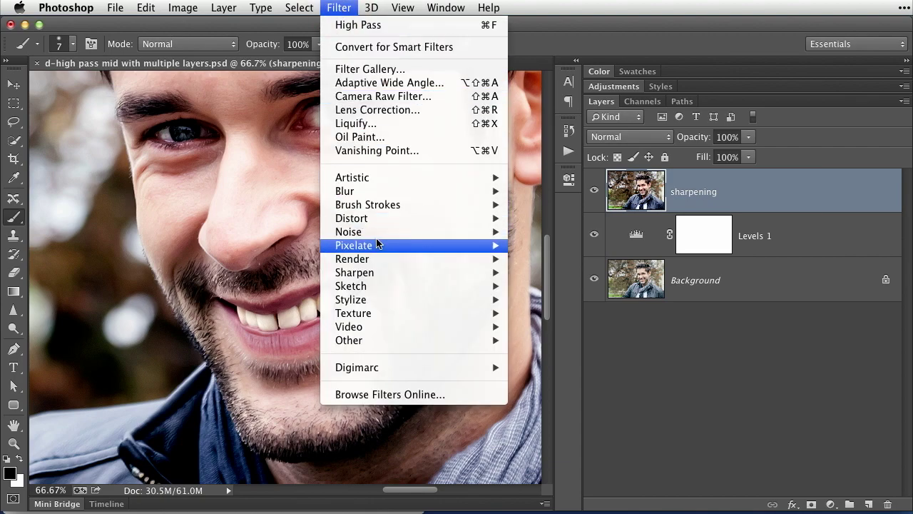
mouse_move(371, 342)
left_click(562, 355)
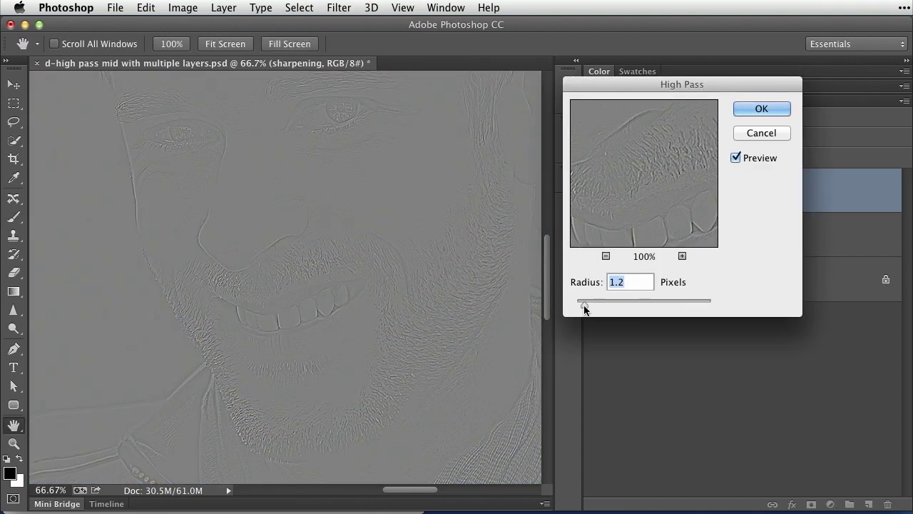
left_click_drag(585, 305, 589, 304)
left_click(762, 109)
key("b")
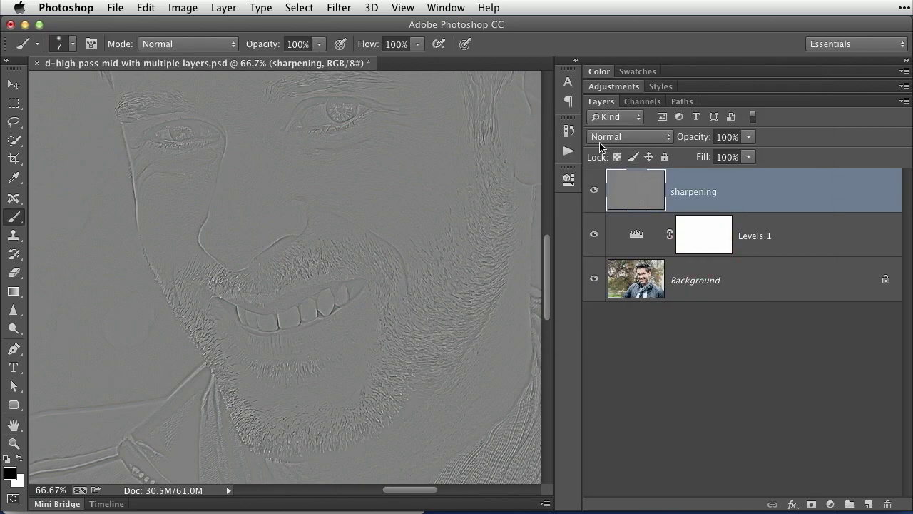
Switch the sharpening layer to Overlay blending and toggle its visibility to compare.
left_click(646, 139)
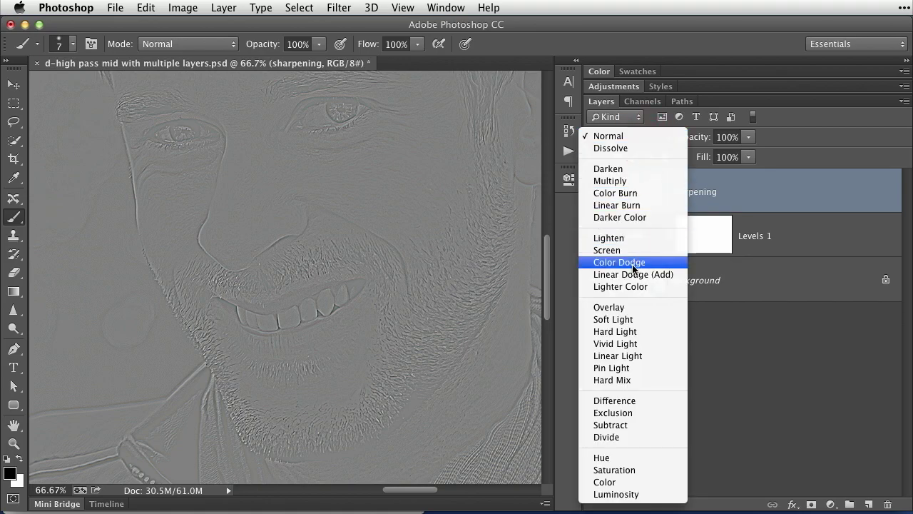
left_click(630, 310)
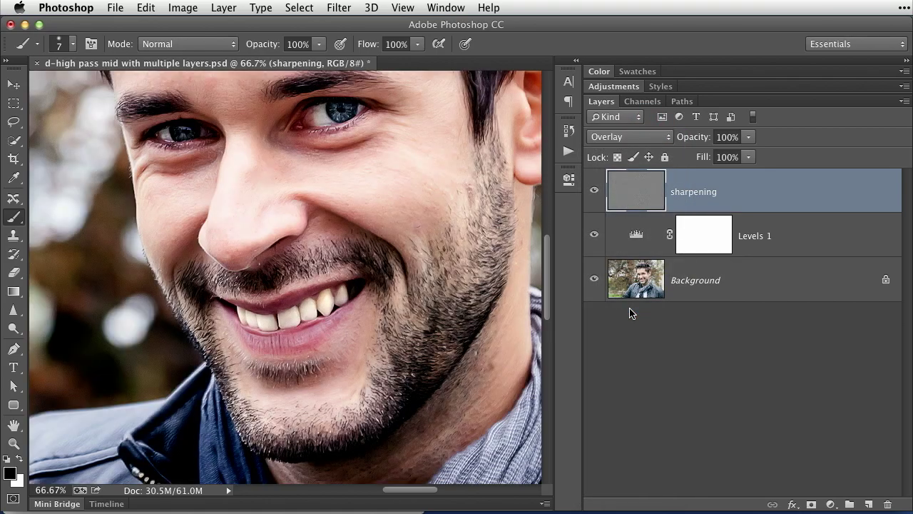
left_click(594, 192)
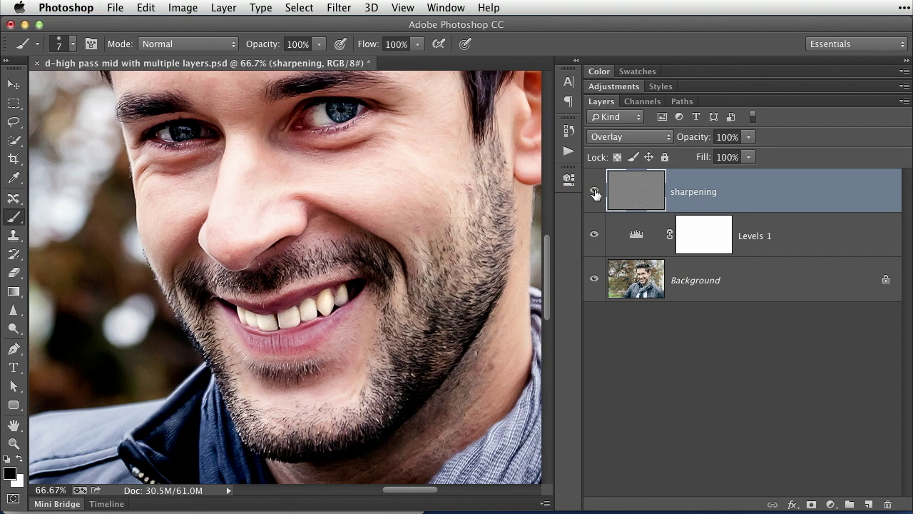